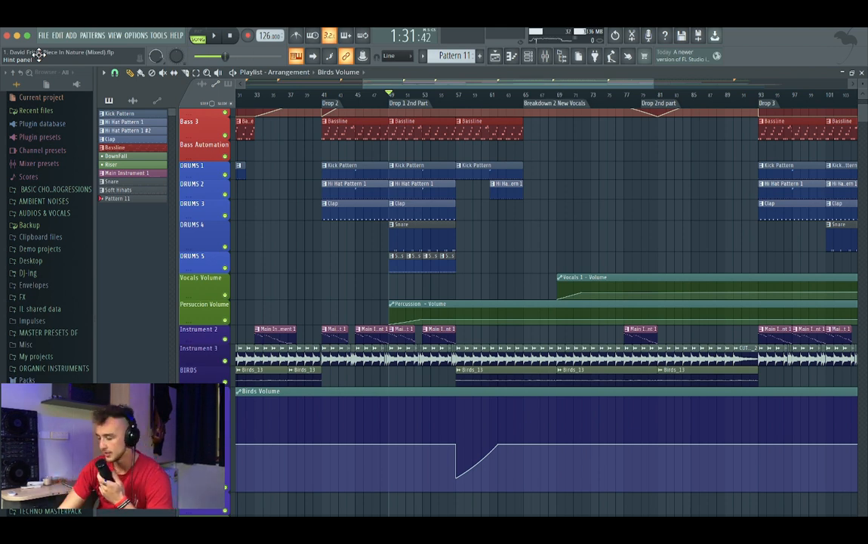
Step: Play the arrangement from the Drop 1 2nd Part marker through to the breakdown and stop playback
key("space")
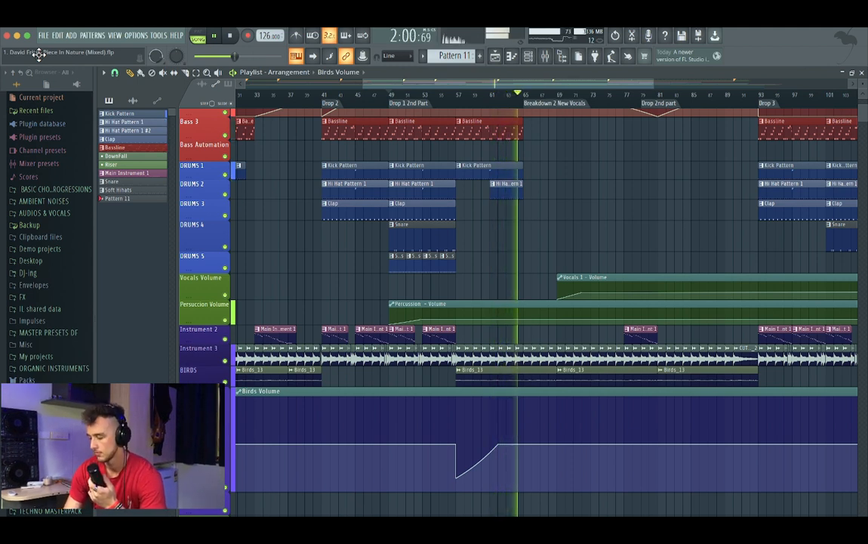
key("space")
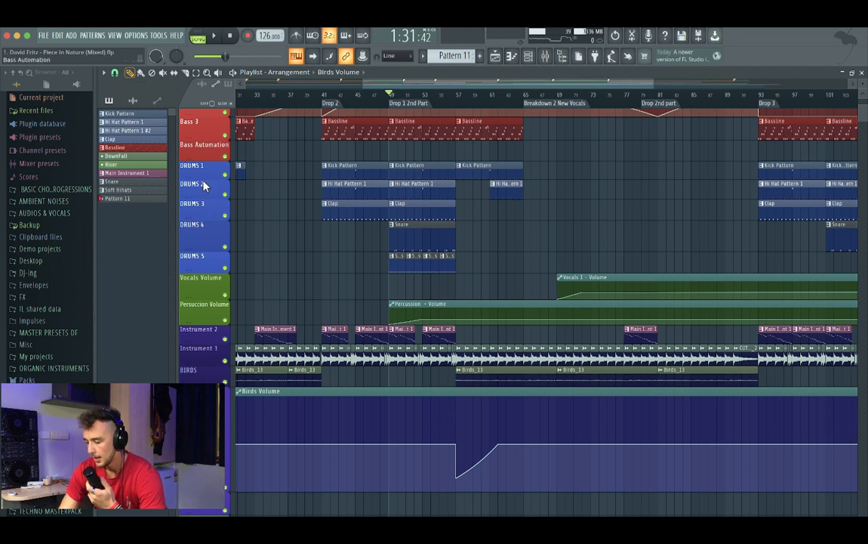
Step: Mute the Instrument 3, Bass 3 and DRUMS 1 to DRUMS 5 tracks to isolate the main instrument
scroll(414, 337, "up", 2)
scroll(360, 330, "up", 3)
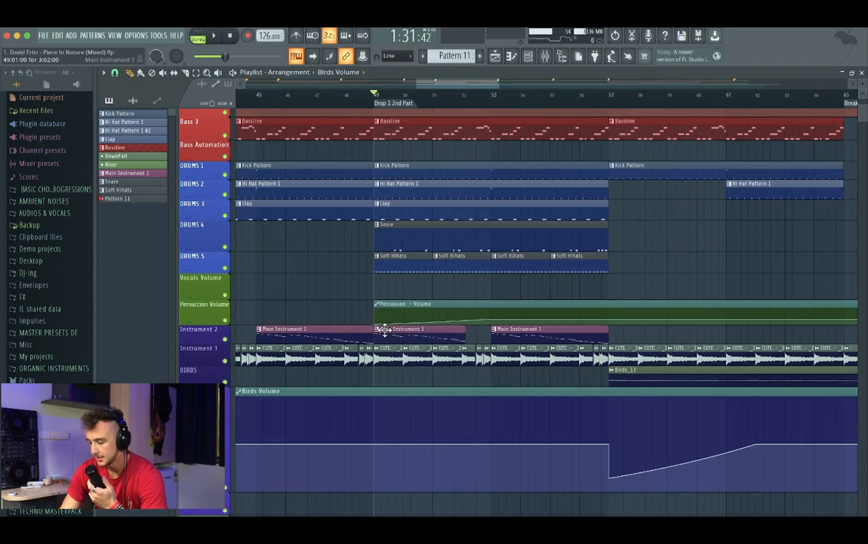
left_click(225, 362)
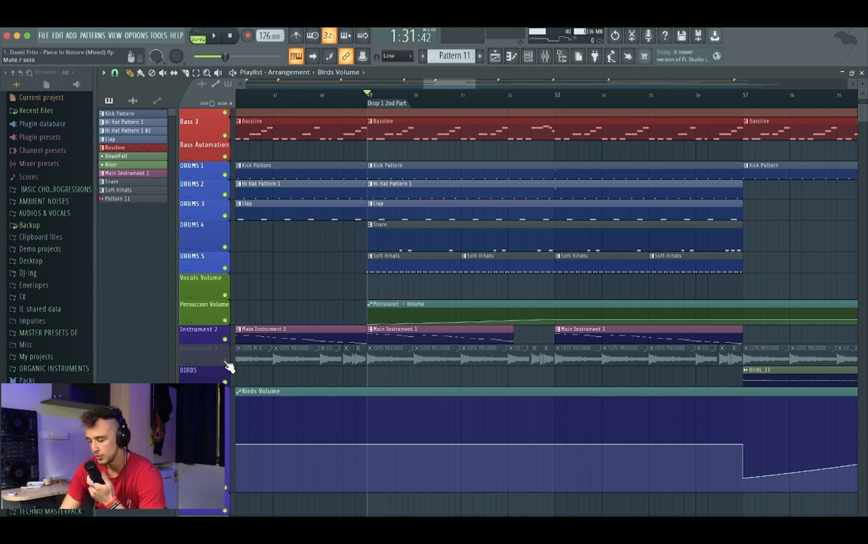
left_click(225, 135)
left_click(225, 171)
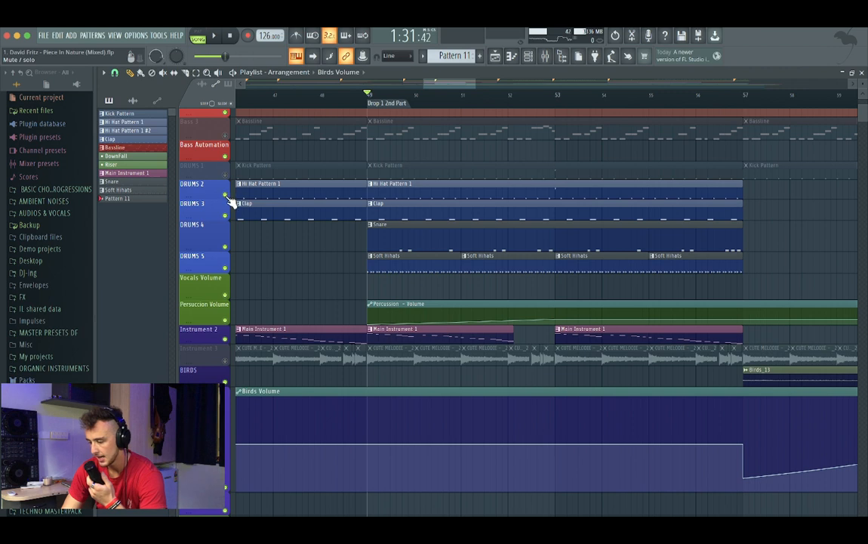
left_click(225, 195)
left_click(225, 216)
left_click(225, 246)
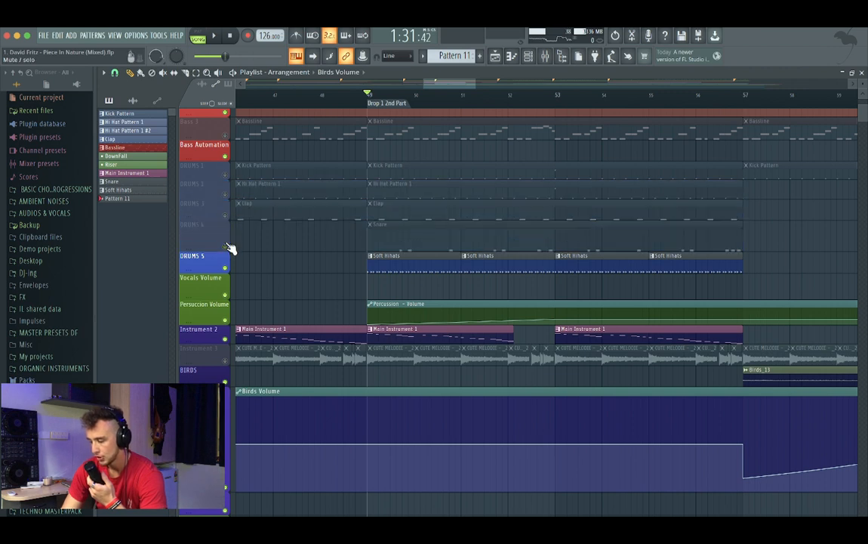
left_click(225, 266)
Step: Play the isolated main instrument and view the High Instrument channel's Serum patch while listening, finishing with playback stopped
scroll(375, 252, "up", 5)
key("space")
scroll(376, 252, "down", 5)
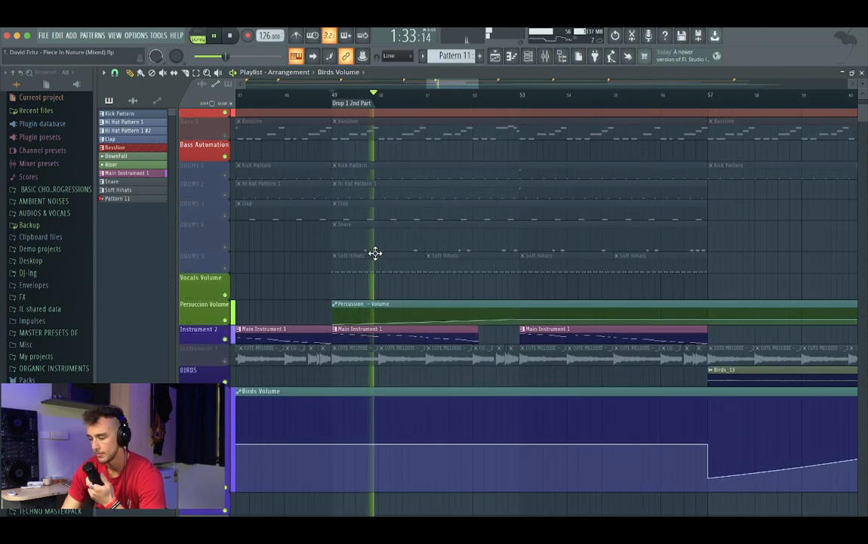
left_click(530, 56)
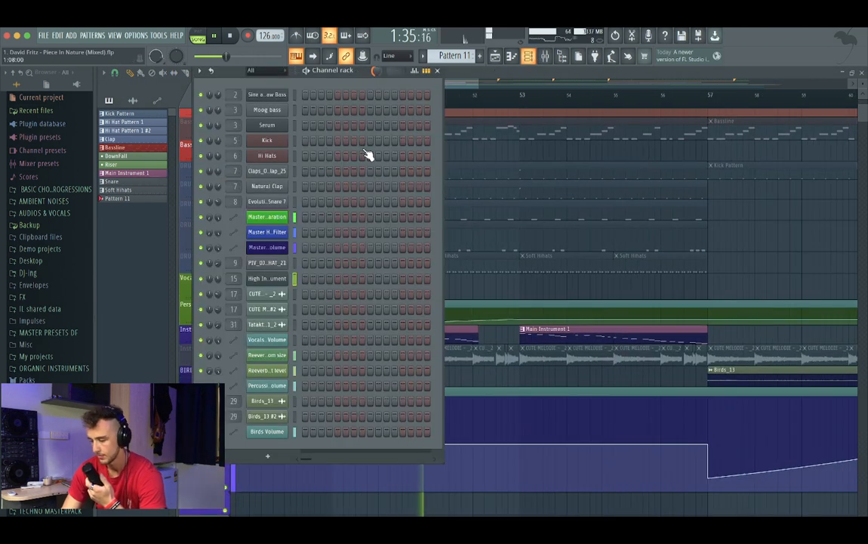
left_click(259, 281)
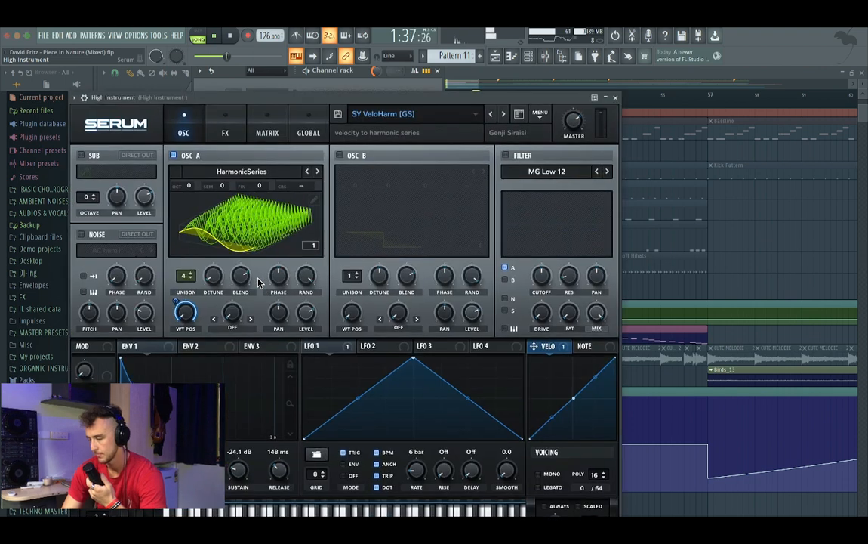
left_click_drag(306, 100, 302, 87)
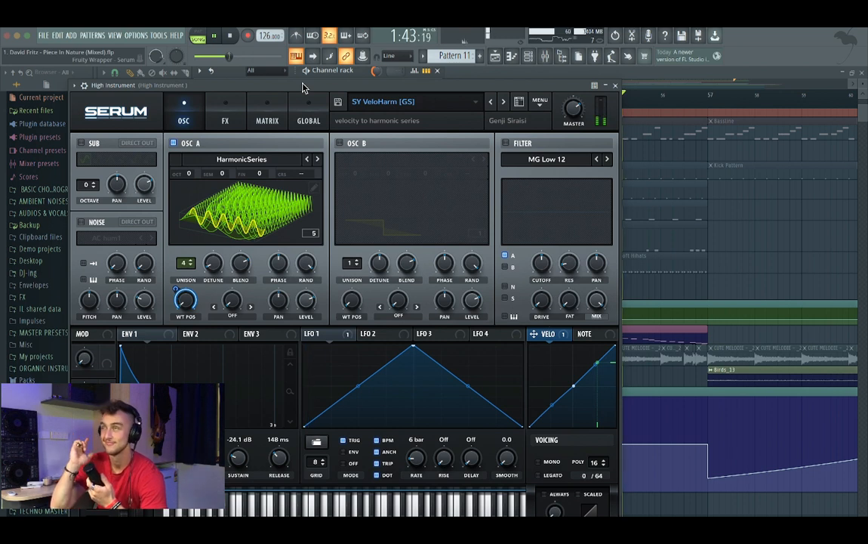
key("space")
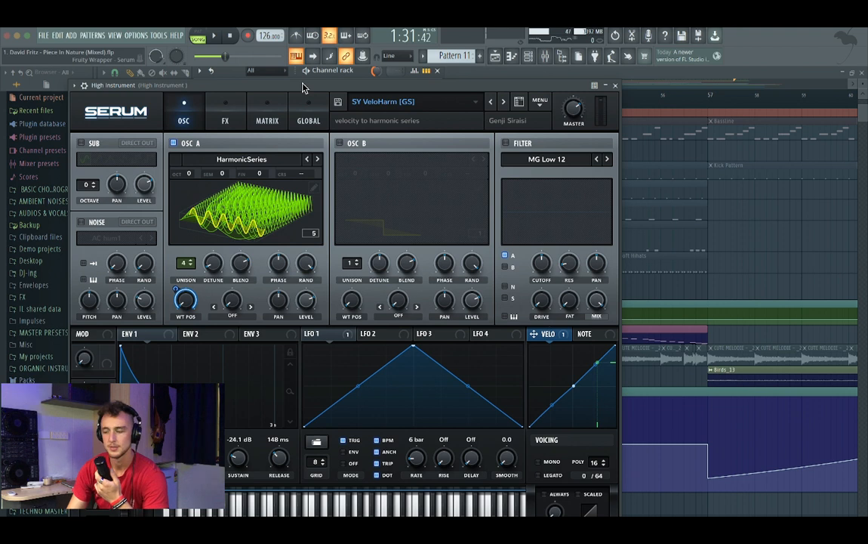
Step: Check the High Instrument mixer track and the delay and reverb on its Serum effects page
left_click(616, 85)
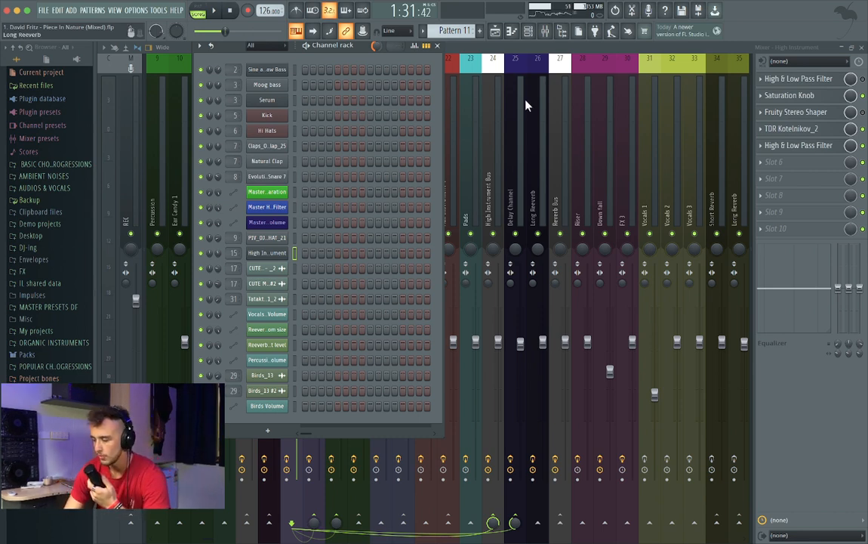
left_click(441, 47)
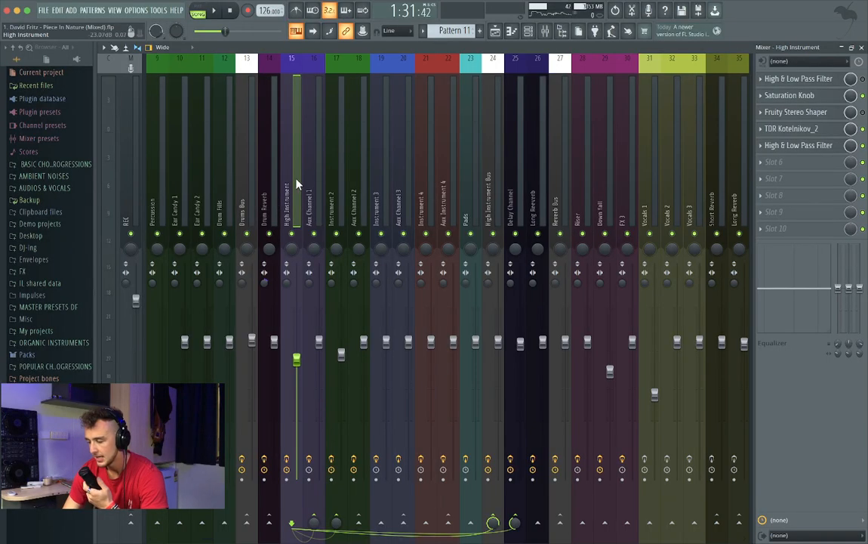
left_click(528, 30)
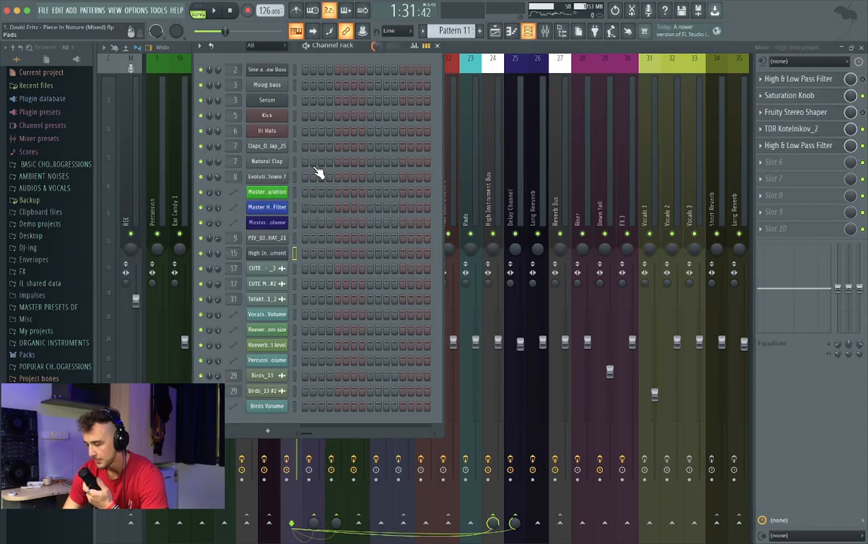
left_click(258, 253)
left_click(226, 97)
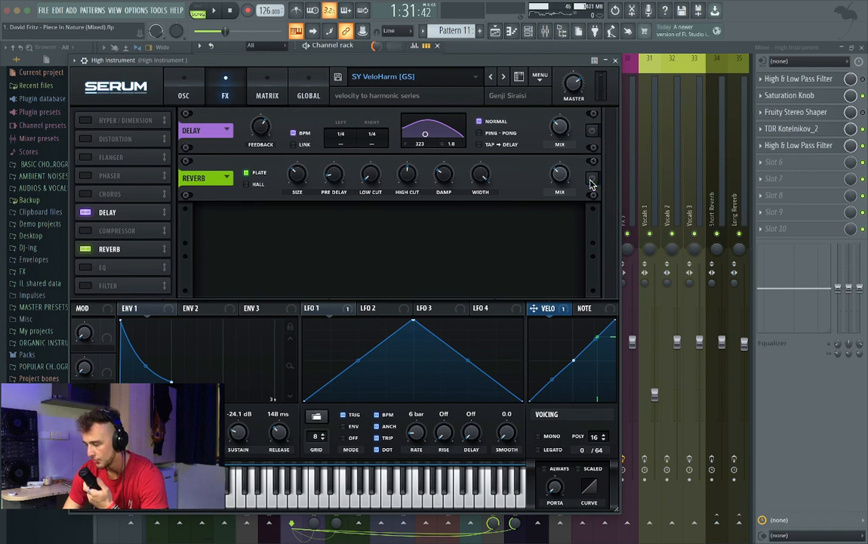
left_click(616, 60)
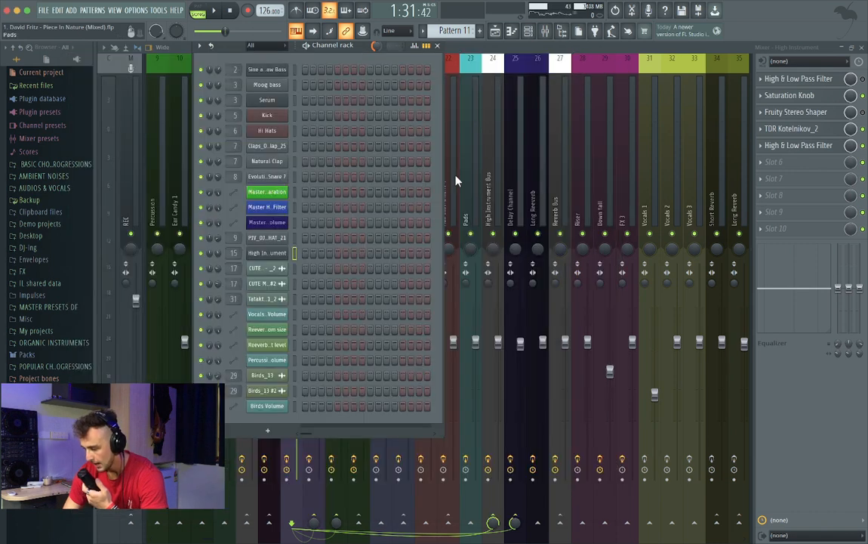
Step: Mute the Delay Channel in the mixer and inspect Fruity Reeverb 2 on the Long Reeverb track
left_click(437, 45)
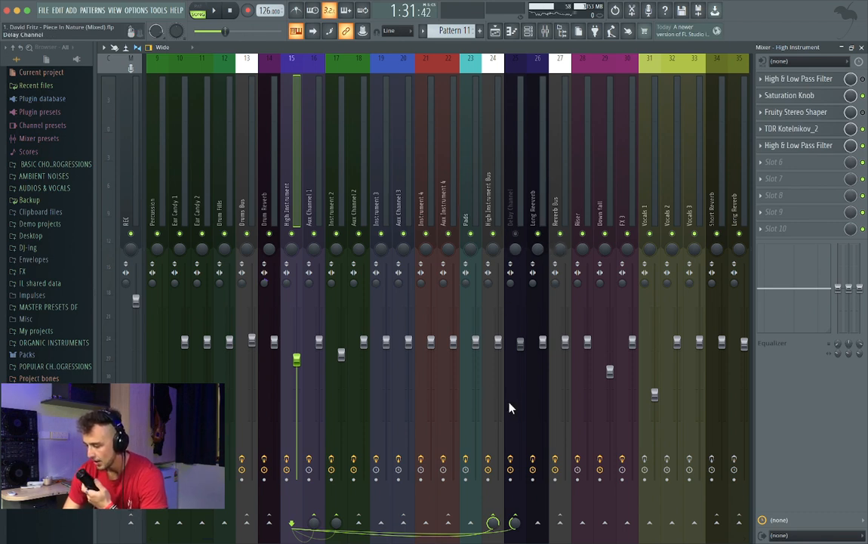
left_click(536, 162)
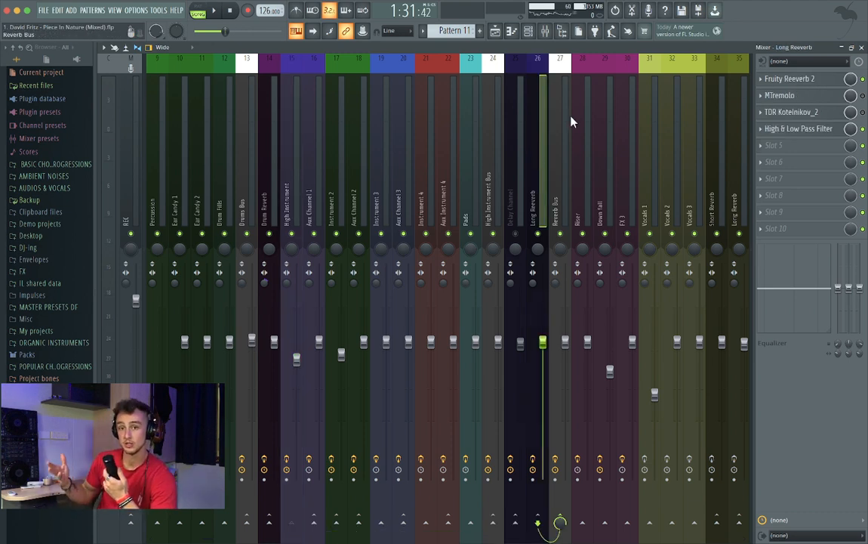
left_click(808, 80)
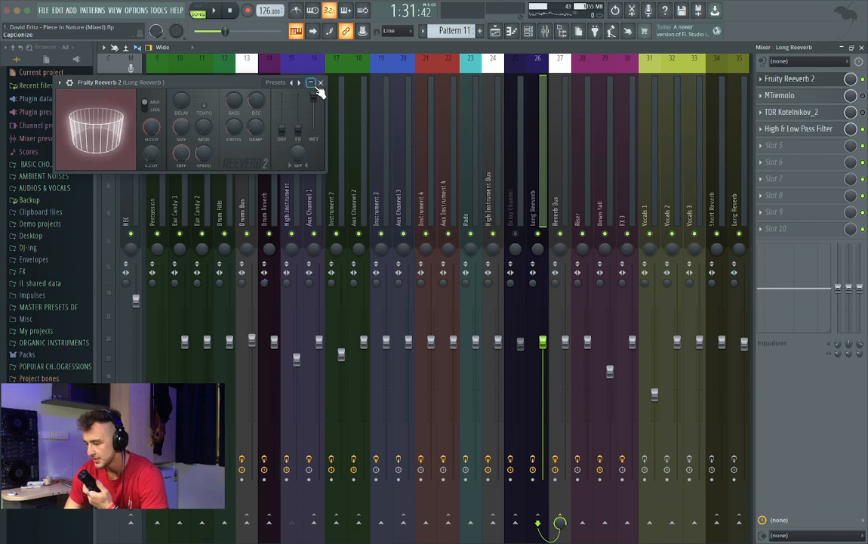
left_click(313, 84)
Step: Open Edison on the REC mixer track and delete its existing recording
left_click(130, 186)
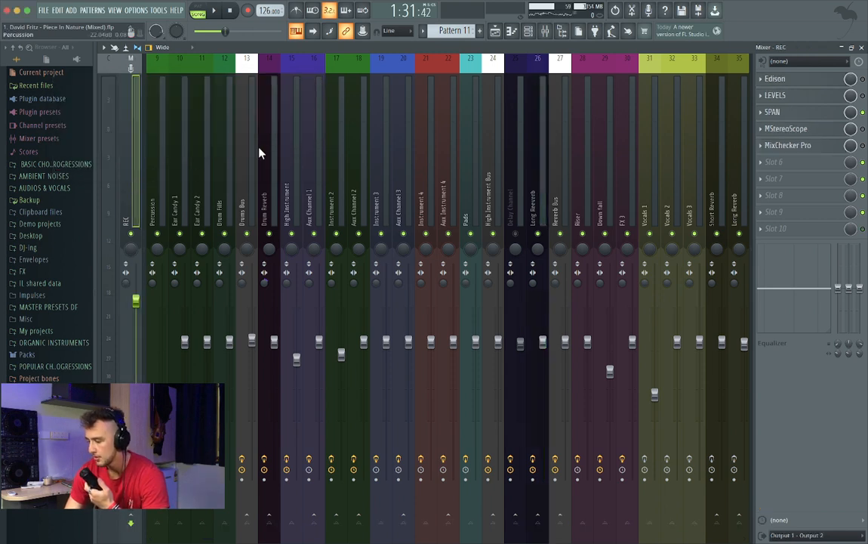
left_click(835, 82)
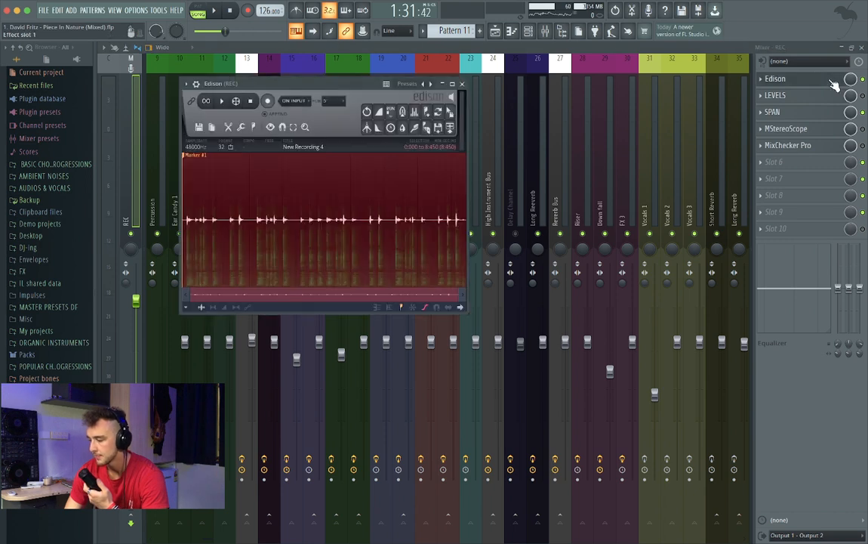
key("Delete")
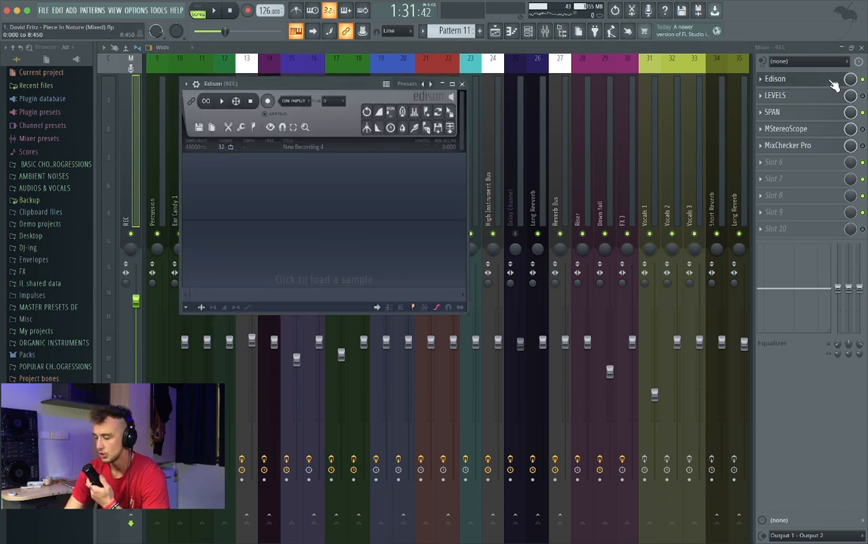
Step: Record the isolated main instrument and its reverb tail into Edison, then stop both playback and recording
left_click(269, 103)
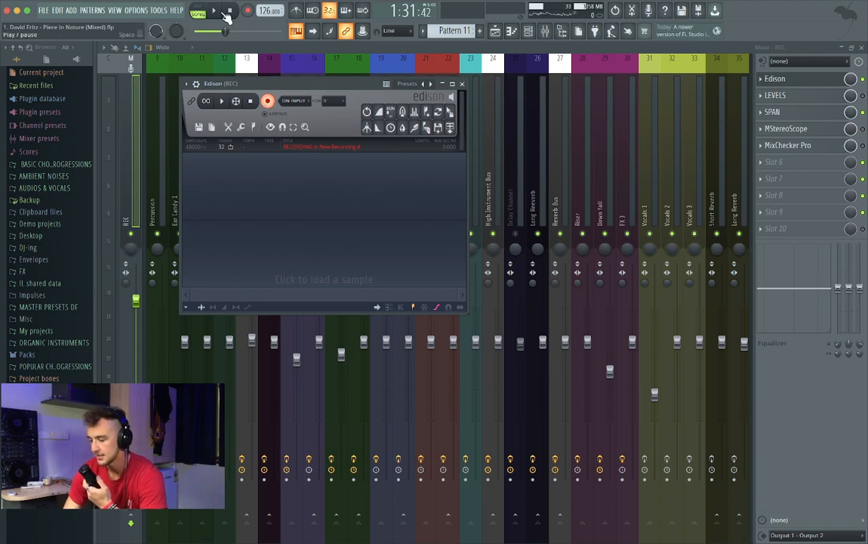
left_click(224, 15)
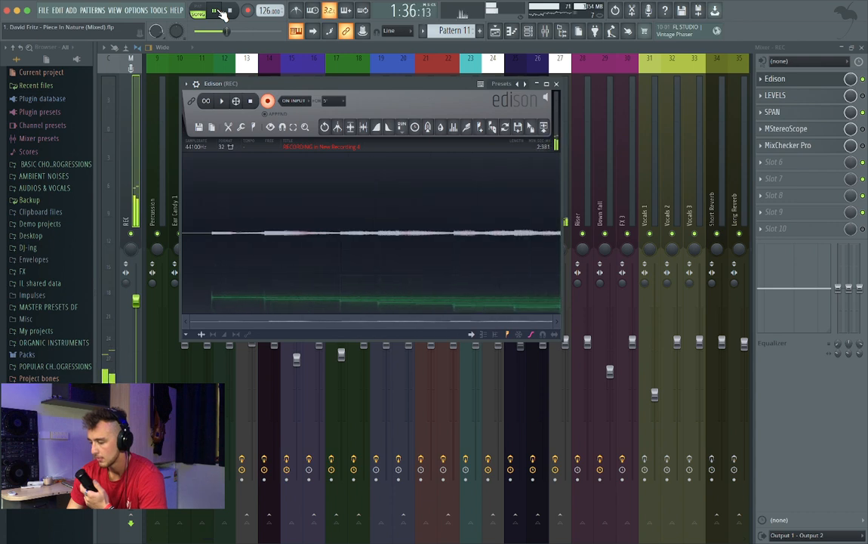
left_click(222, 13)
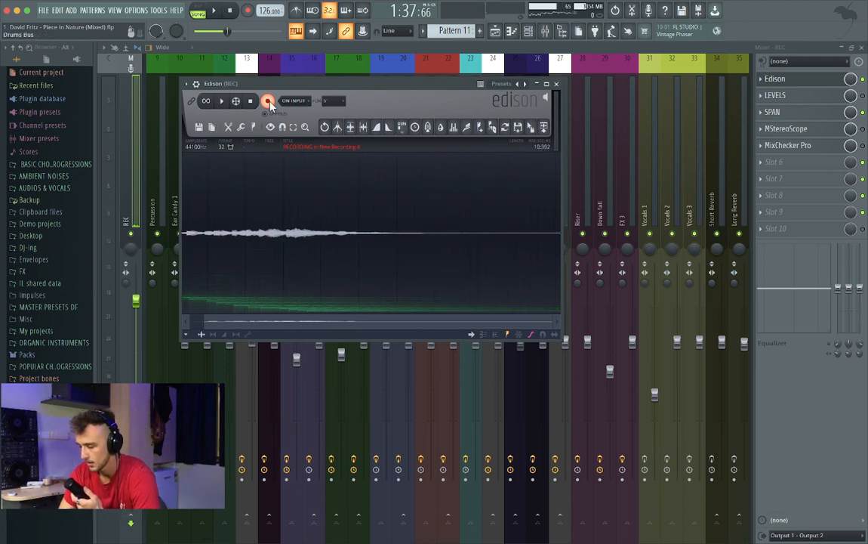
left_click(249, 100)
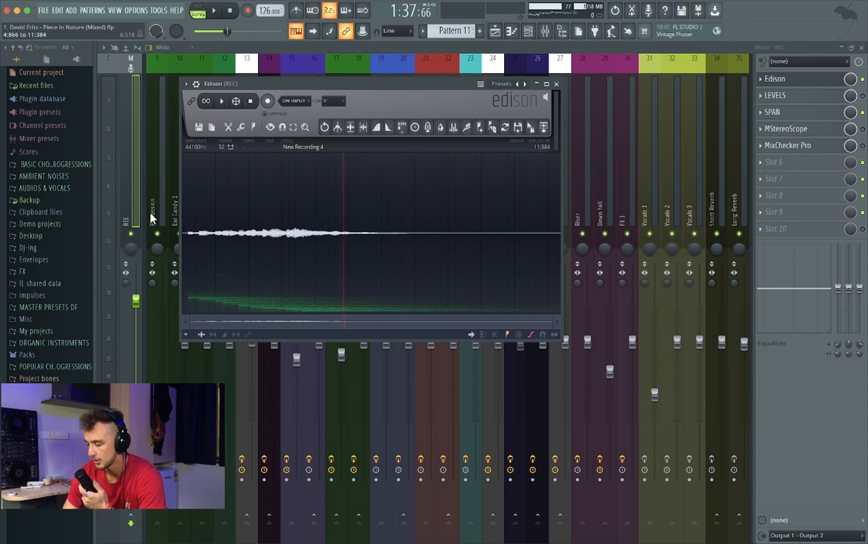
Step: Crop the Edison recording to the reverb tail from 4:866 to 11:384 and play it back
left_click_drag(150, 213, 1, 147)
key("space")
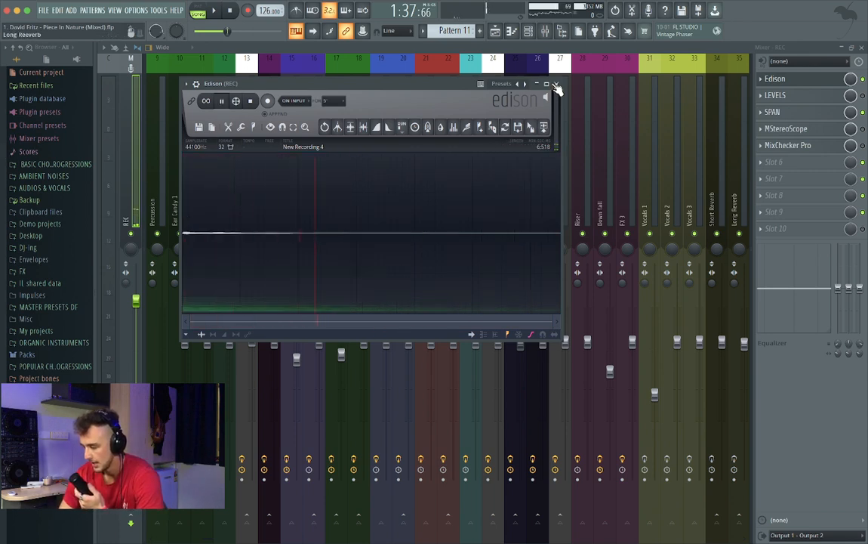
Step: Place the cropped reverb tail from Edison as an audio clip on the BIRDS track at bar 49
left_click_drag(448, 86, 404, 172)
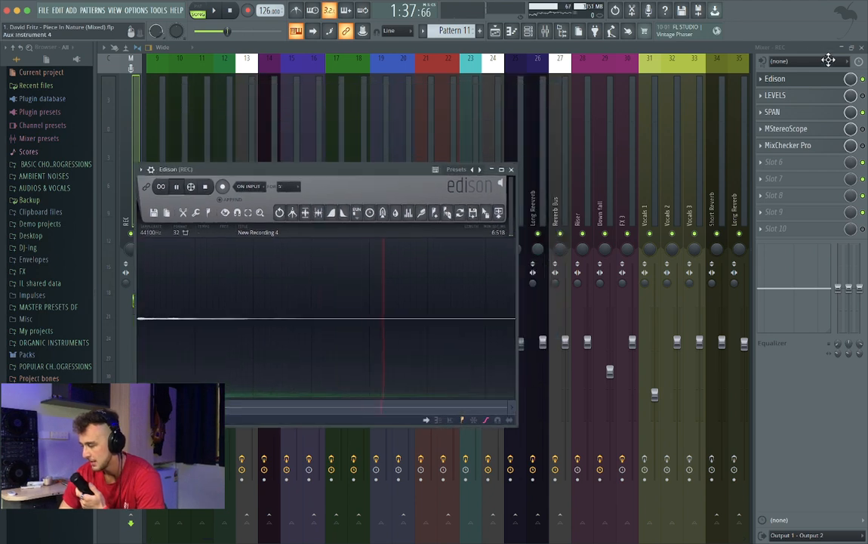
left_click(861, 49)
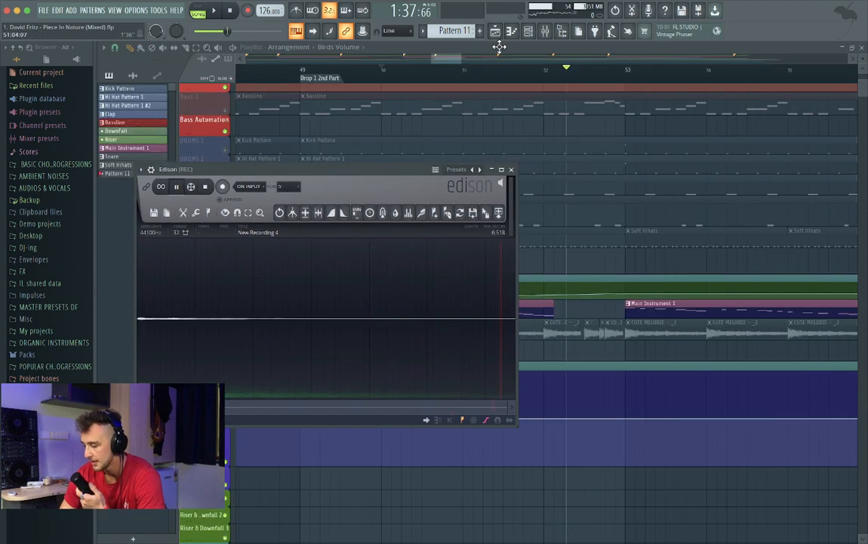
left_click_drag(335, 169, 255, 80)
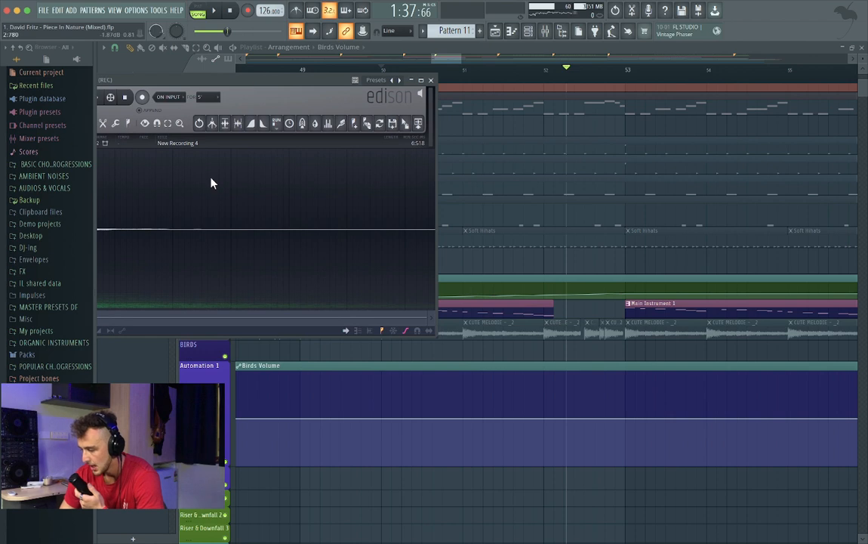
left_click_drag(408, 125, 463, 130)
left_click_drag(433, 280, 300, 349)
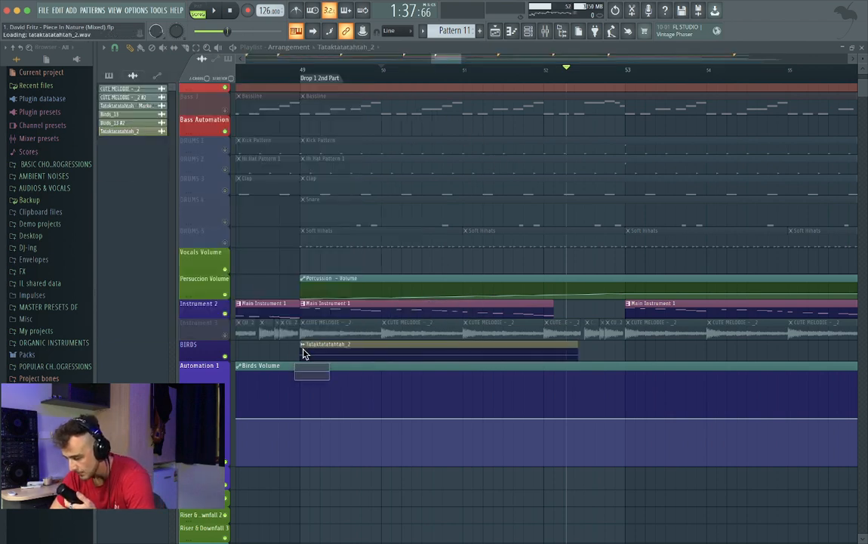
Step: Normalize the reverb tail clip, lower its channel volume and preview its sound
double_click(324, 351)
left_click(253, 184)
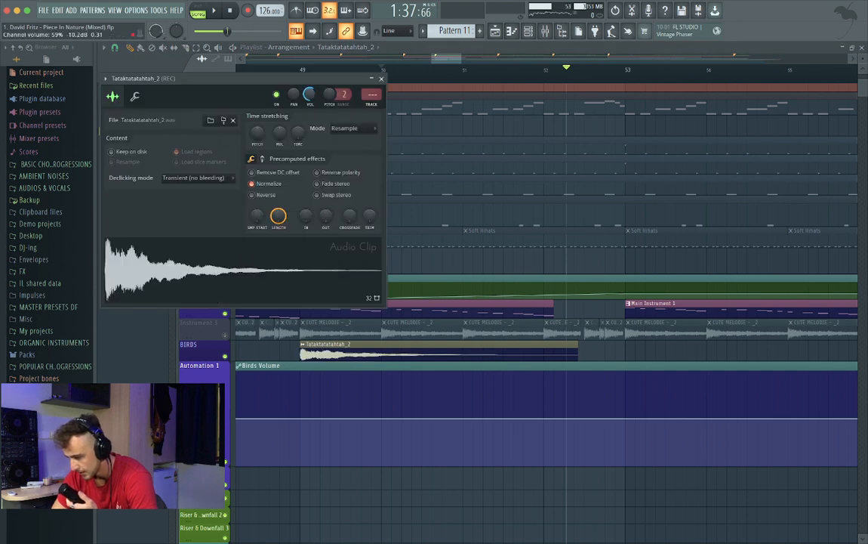
left_click(201, 274)
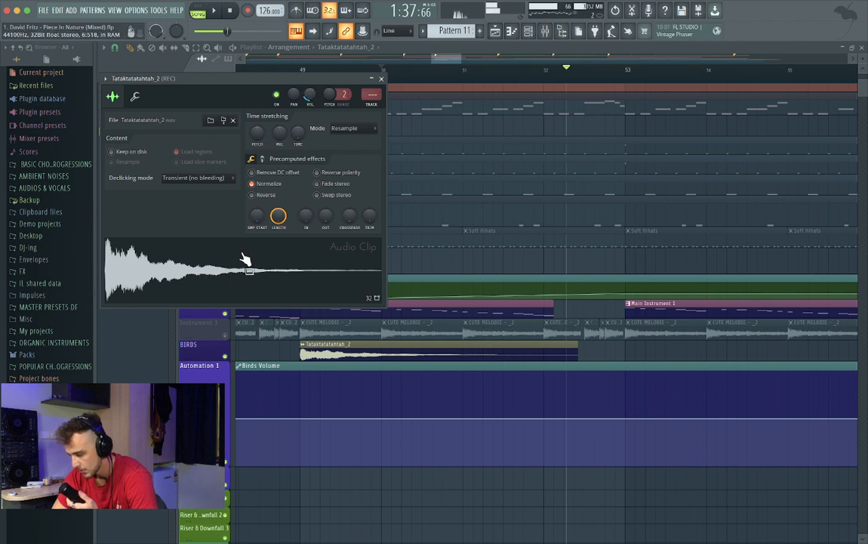
left_click(382, 79)
Step: Audition the reverb tail from the start of the drop's second part and set its channel volume to 11%
left_click(302, 75)
key("space")
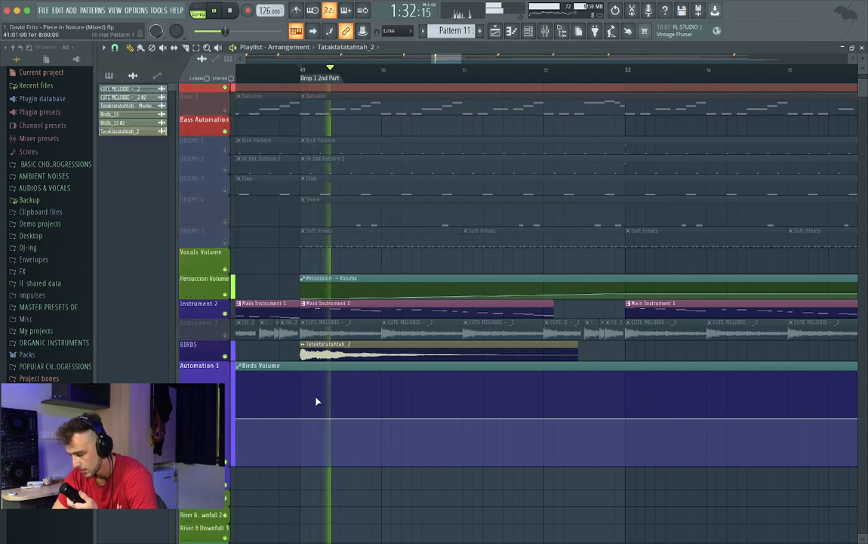
double_click(314, 352)
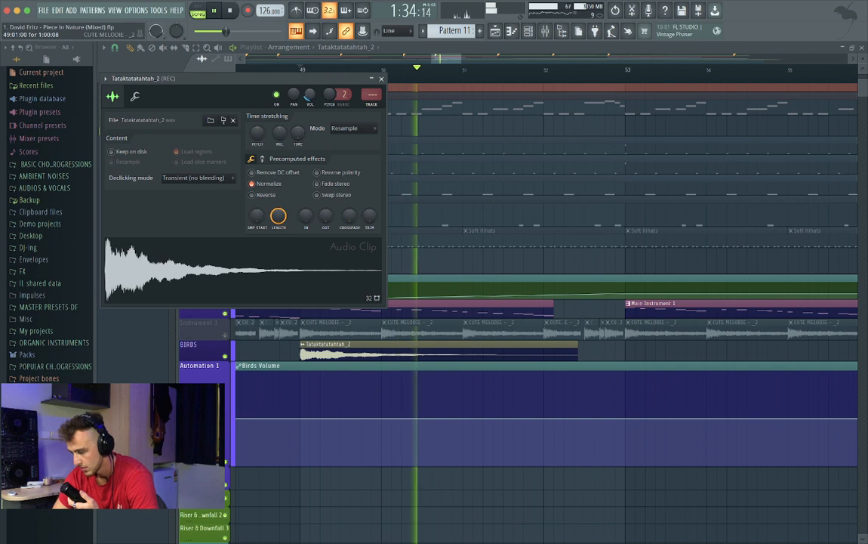
key("space")
key("space")
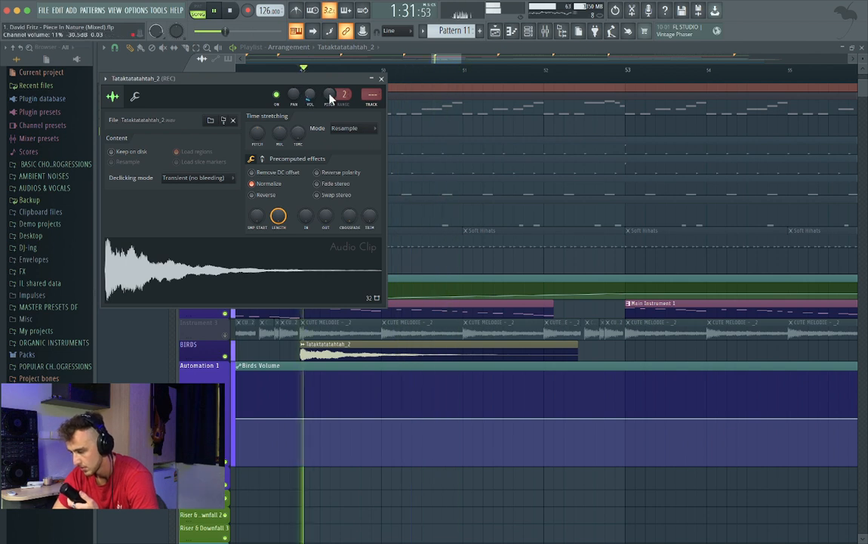
left_click(381, 78)
key("space")
key("space")
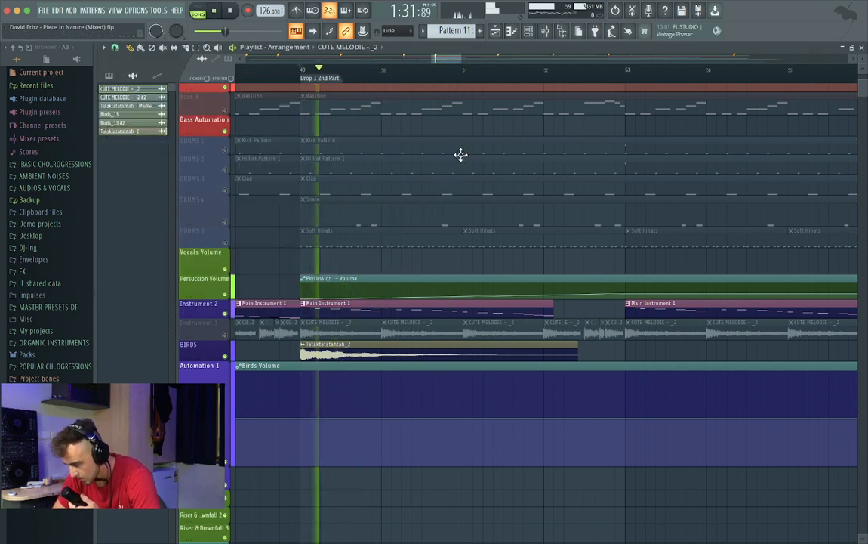
Step: Adjust the reverb tail clip's time-stretching pitch while replaying the drop's second part
double_click(319, 351)
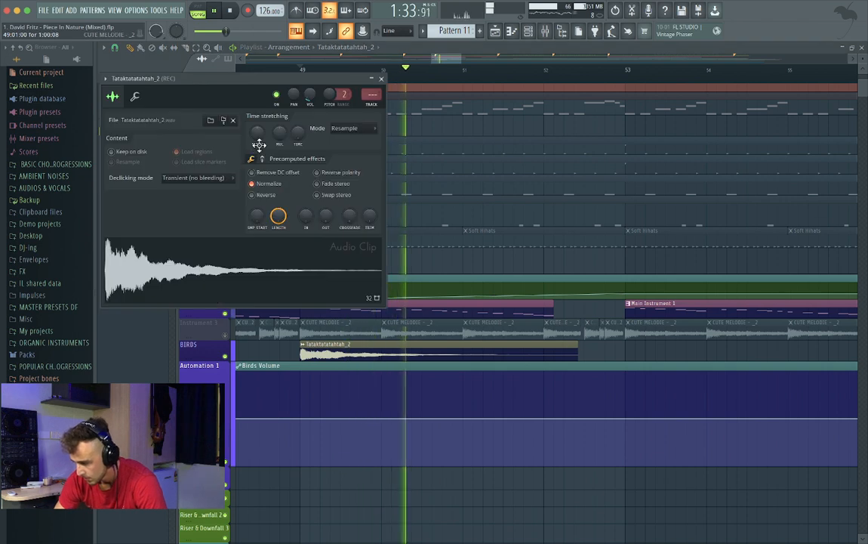
key("space")
key("space")
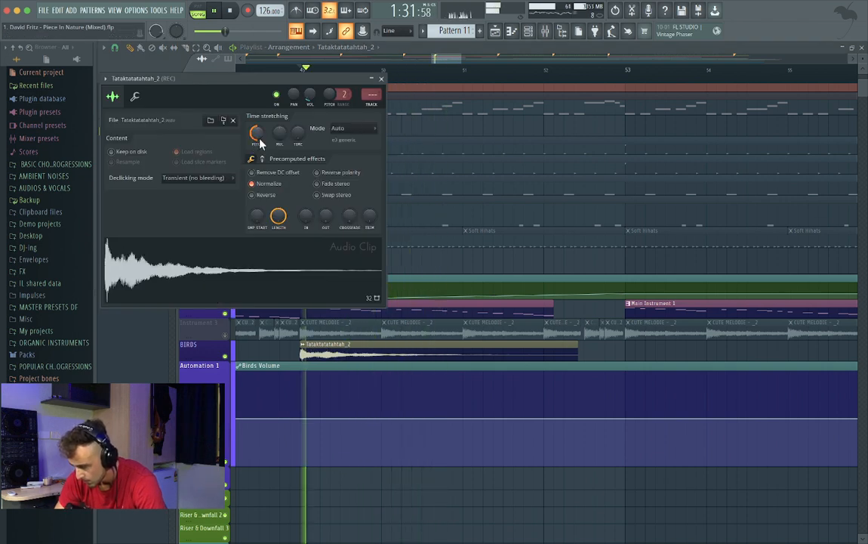
left_click_drag(257, 134, 257, 110)
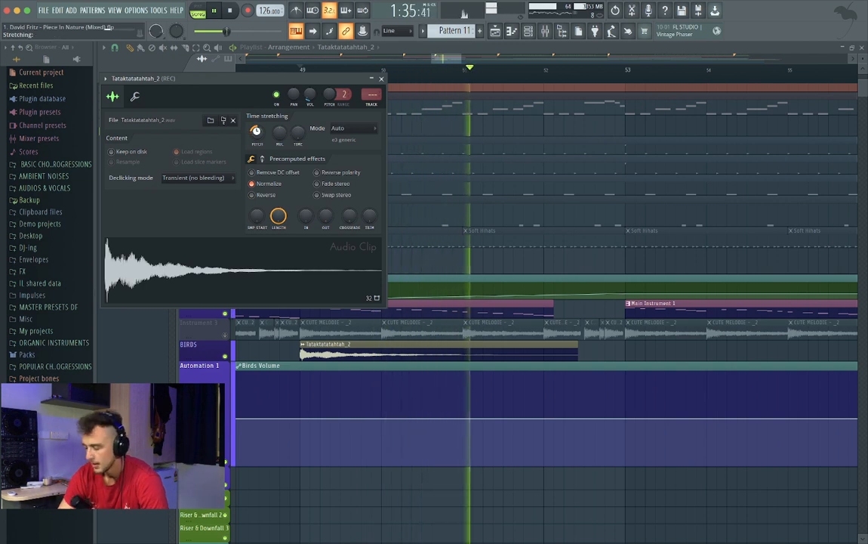
key("space")
key("space")
key("space")
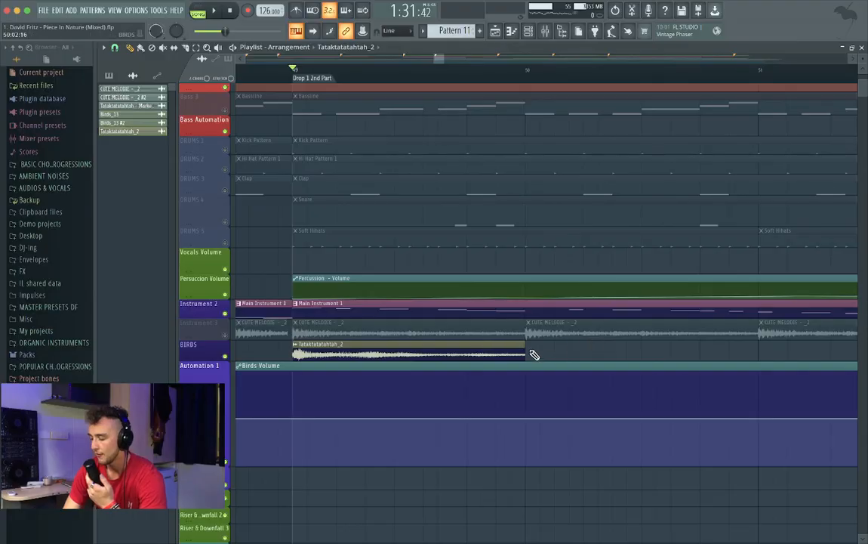
Step: Place copies of the one-bar reverb tail clip at bars 50 and 51 on the BIRDS track
left_click(528, 346)
scroll(528, 345, "down", 4)
scroll(530, 343, "right", 2)
scroll(530, 343, "down", 1)
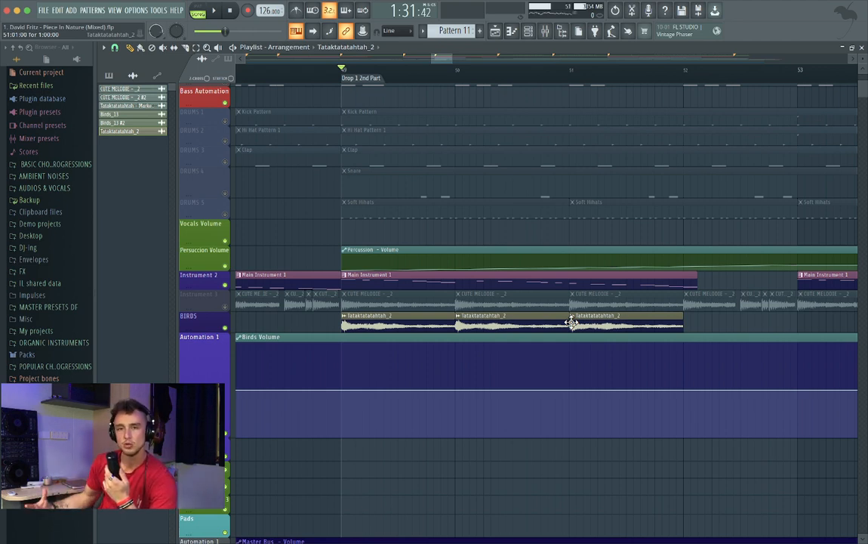
Step: Play the drop's second part and unmute the DRUMS 1 to DRUMS 5 and Bass 3 tracks to hear the layered reverb tail in context
key("space")
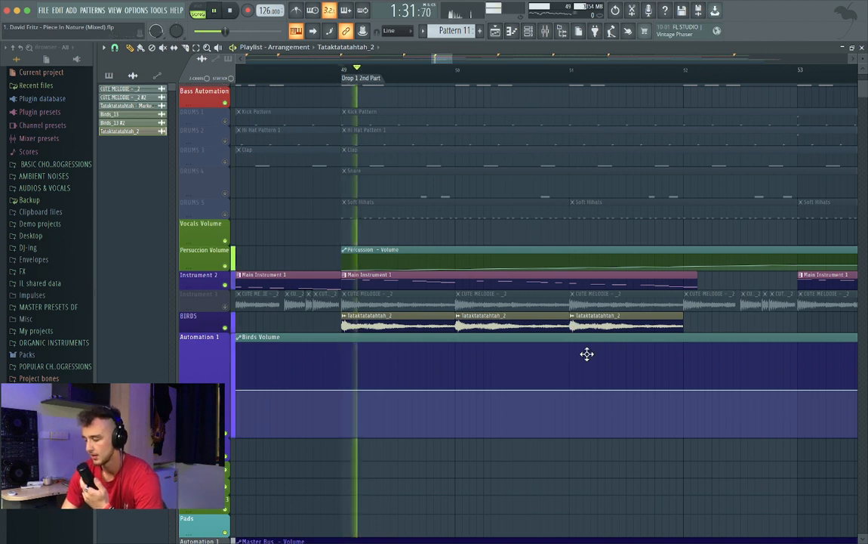
left_click(225, 215)
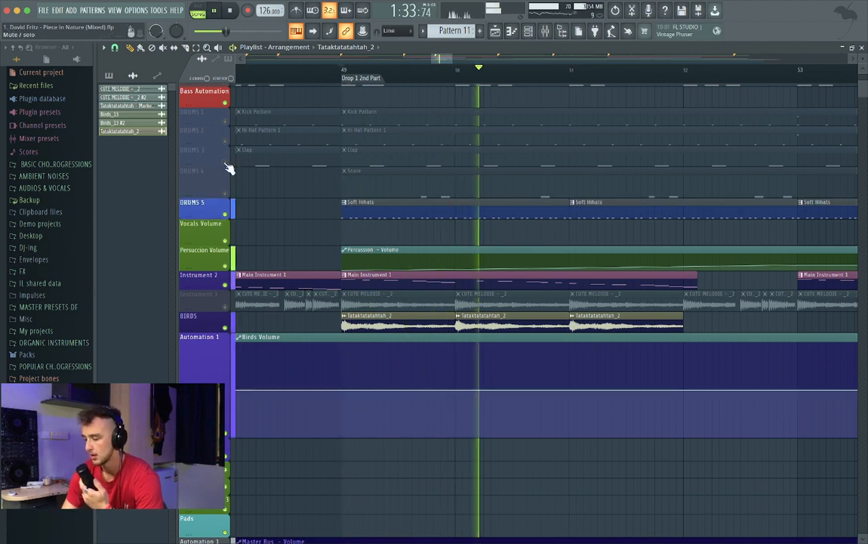
left_click(225, 121)
left_click(225, 140)
left_click(225, 162)
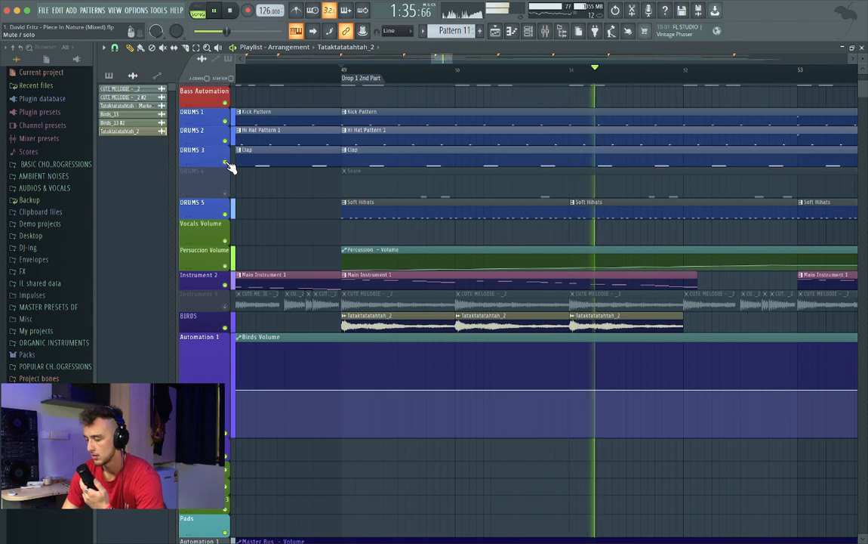
left_click(225, 192)
scroll(323, 197, "up", 2)
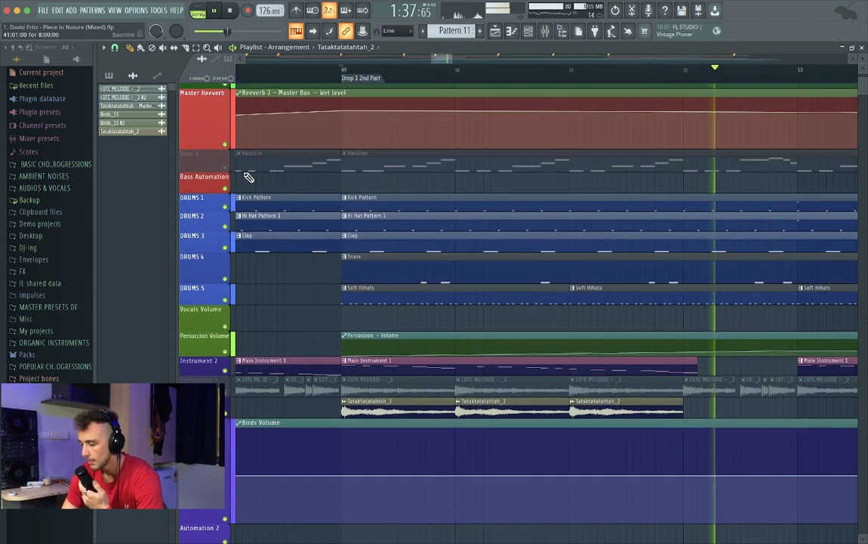
left_click(225, 164)
scroll(513, 196, "down", 4)
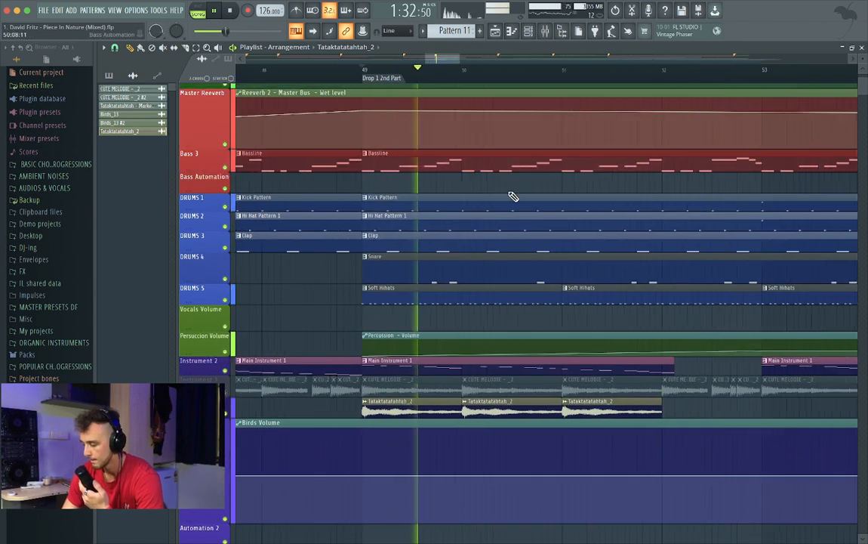
scroll(513, 195, "right", 3)
scroll(513, 196, "down", 1)
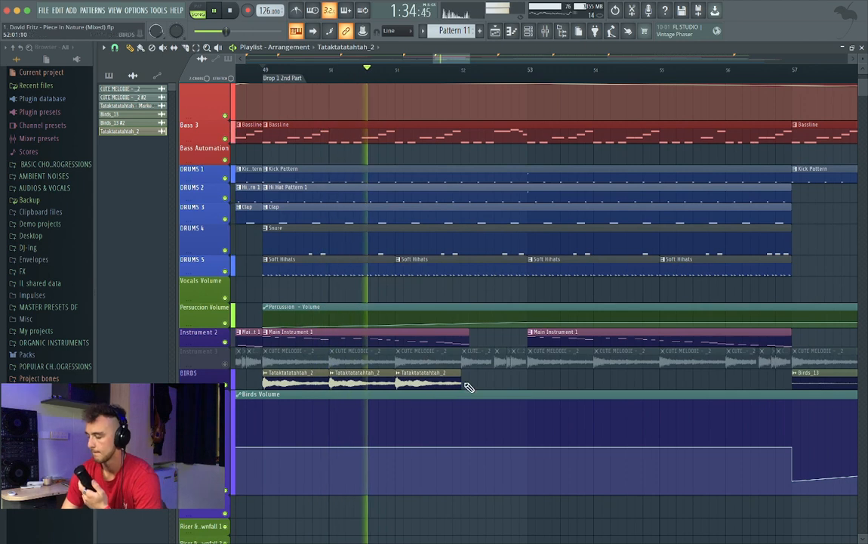